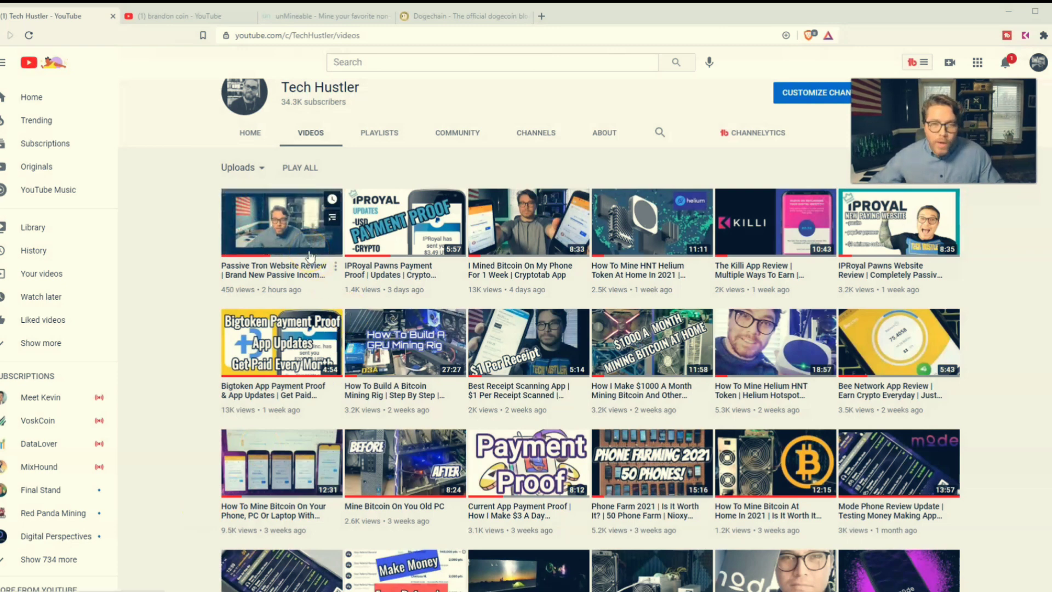
# - Leave the Tech Hustler YouTube Videos page for the unMineable tab
pyautogui.click(383, 246)
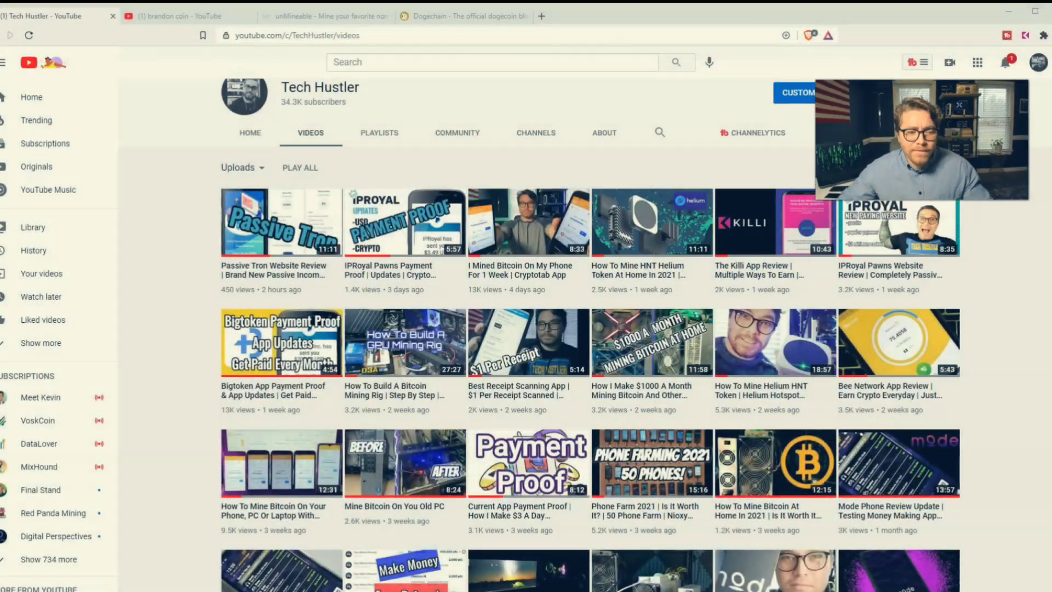
pyautogui.click(314, 22)
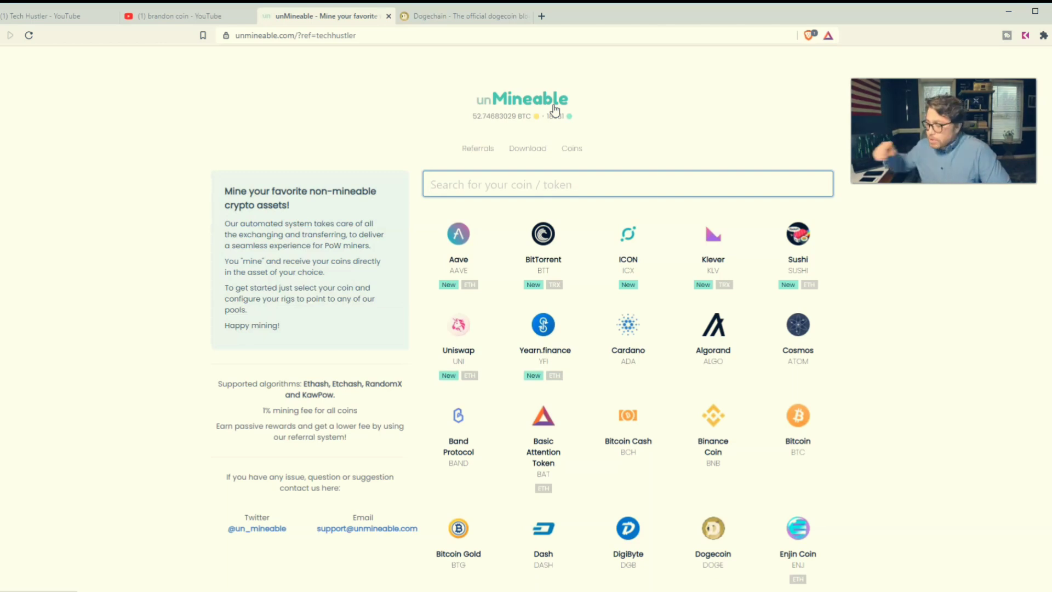
pyautogui.click(546, 102)
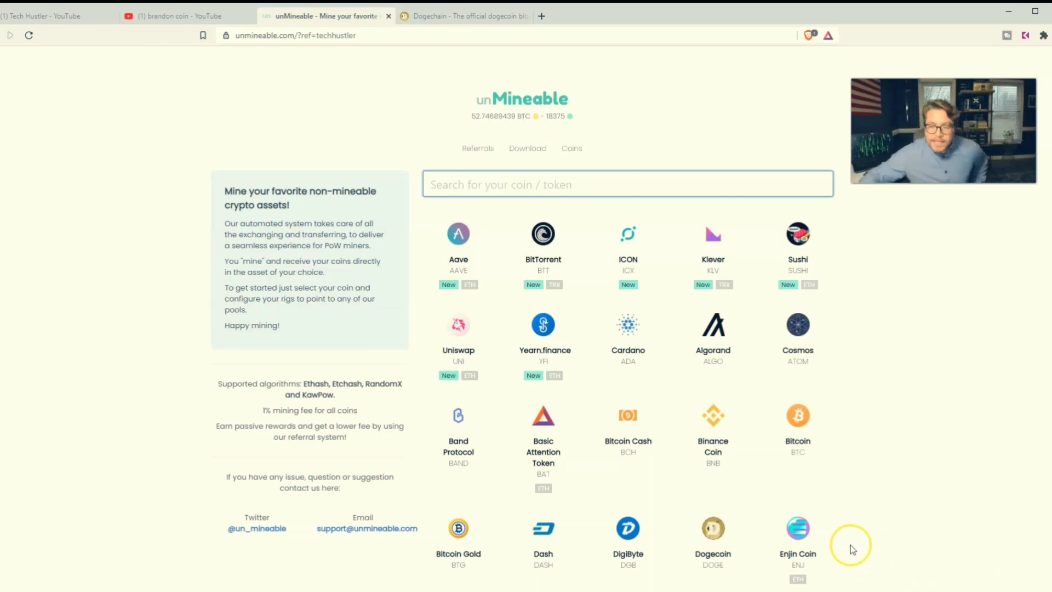
# - Try three times to open the Dogecoin entry in the unMineable coin grid
pyautogui.click(703, 529)
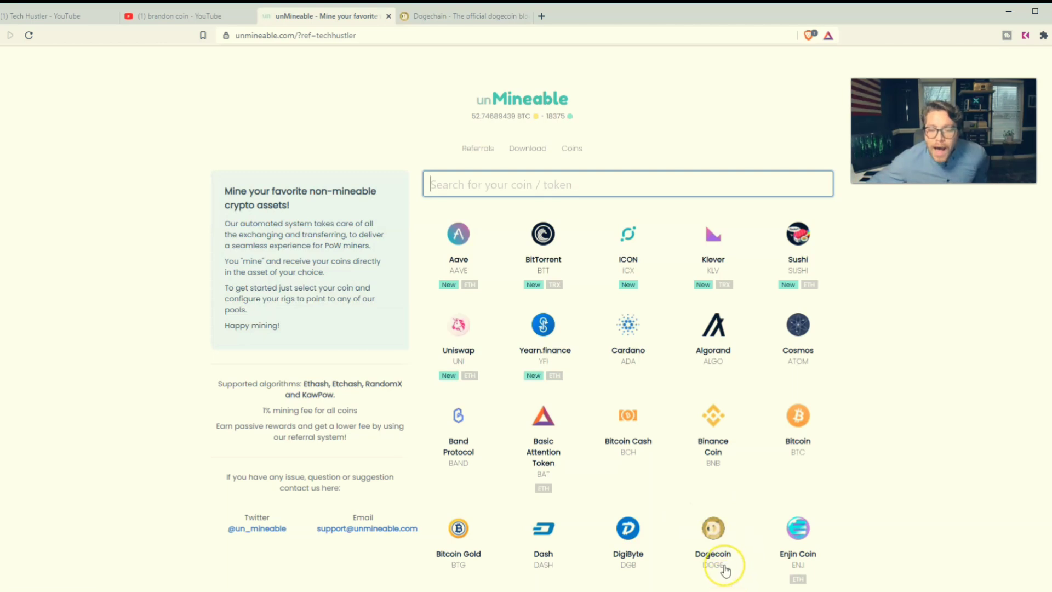
pyautogui.click(724, 569)
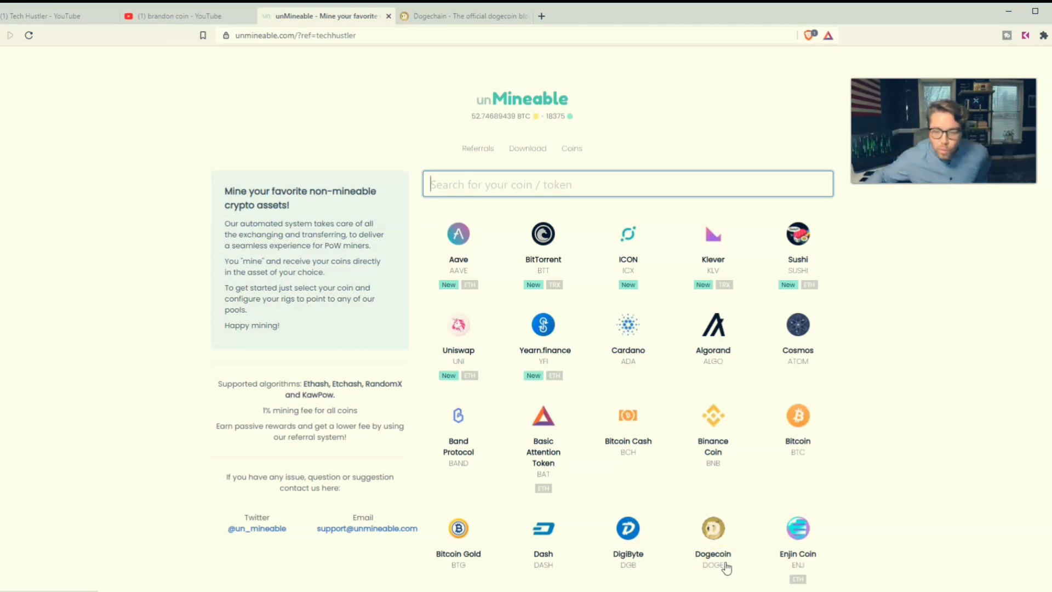
pyautogui.click(691, 547)
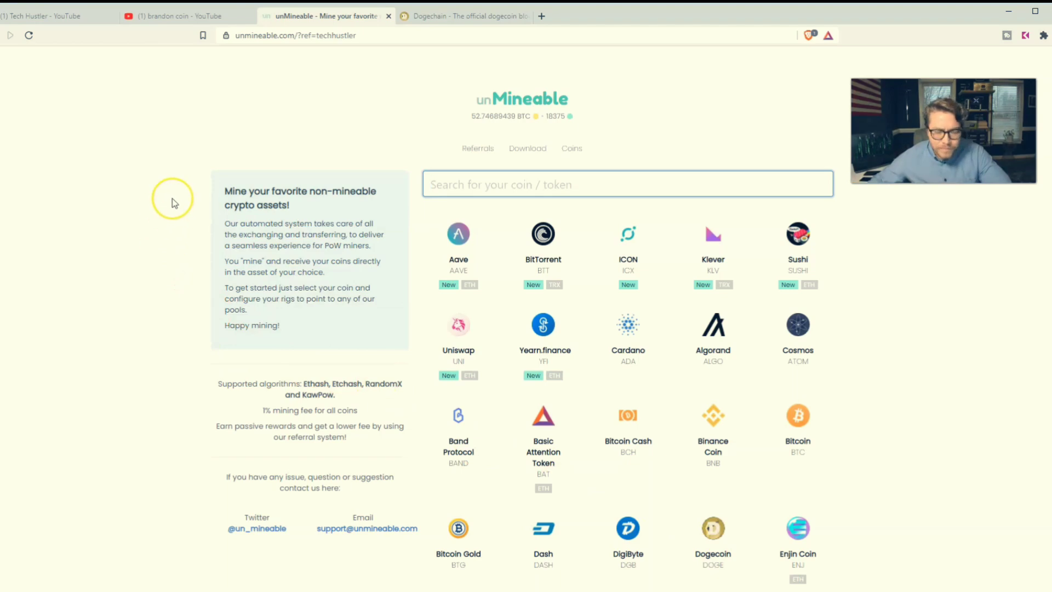
# - Visit the brandon coin channel's HOME tab, then return to the unMineable coin list
pyautogui.click(200, 18)
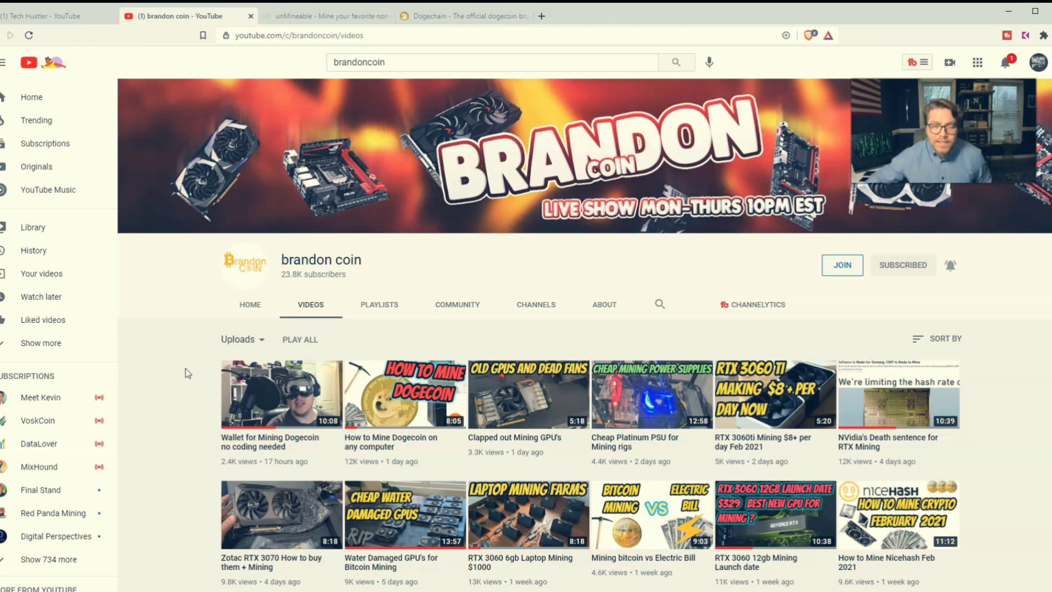
pyautogui.click(256, 300)
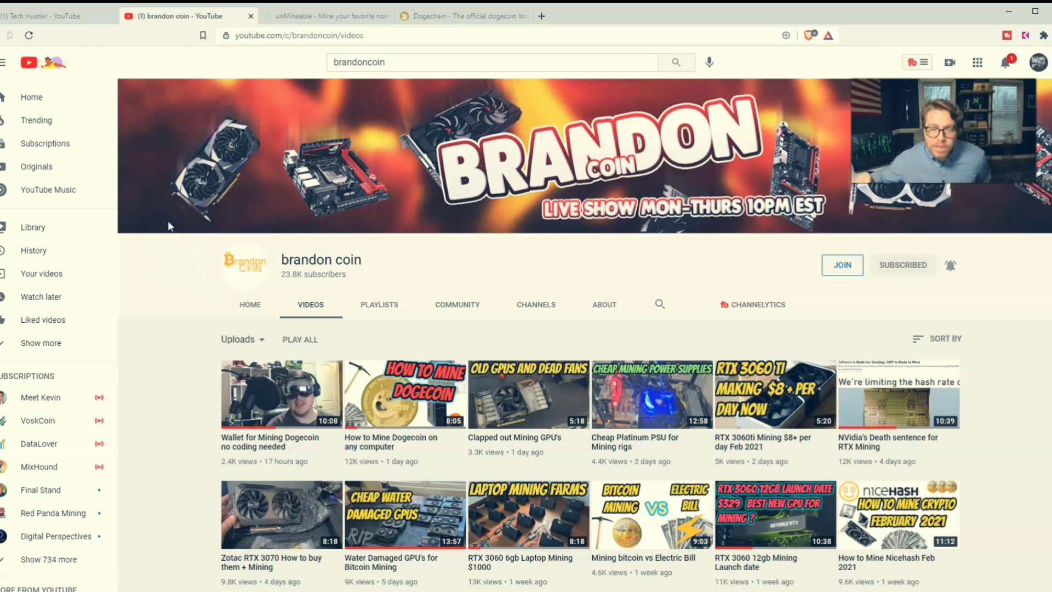
pyautogui.click(325, 16)
# - Focus the unMineable coin search field to look for a coin
pyautogui.click(650, 191)
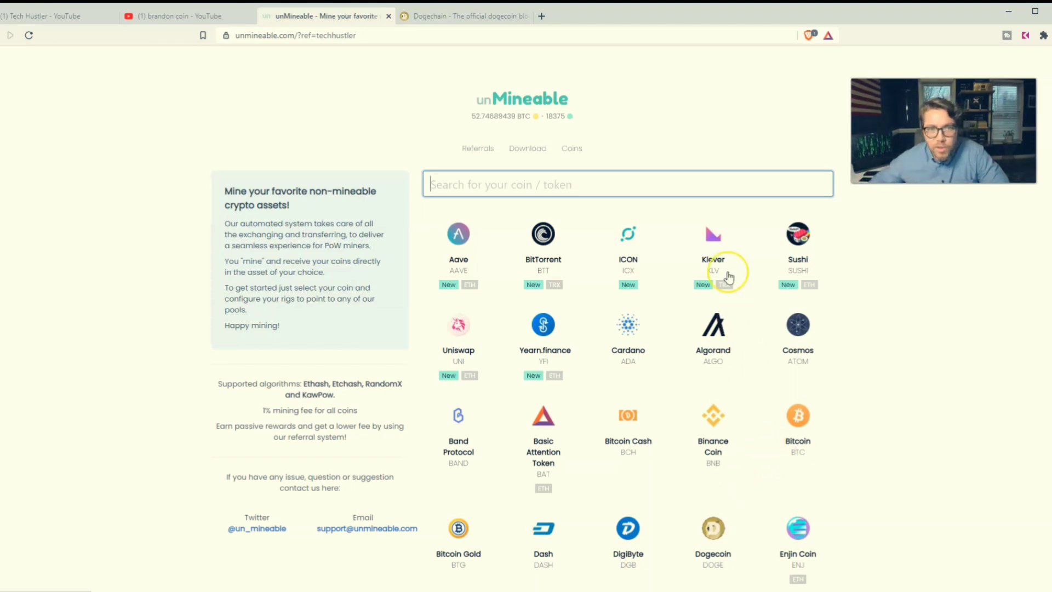
# - View the dogechain.info explorer tab, then go back to unMineable's coin grid
pyautogui.click(446, 16)
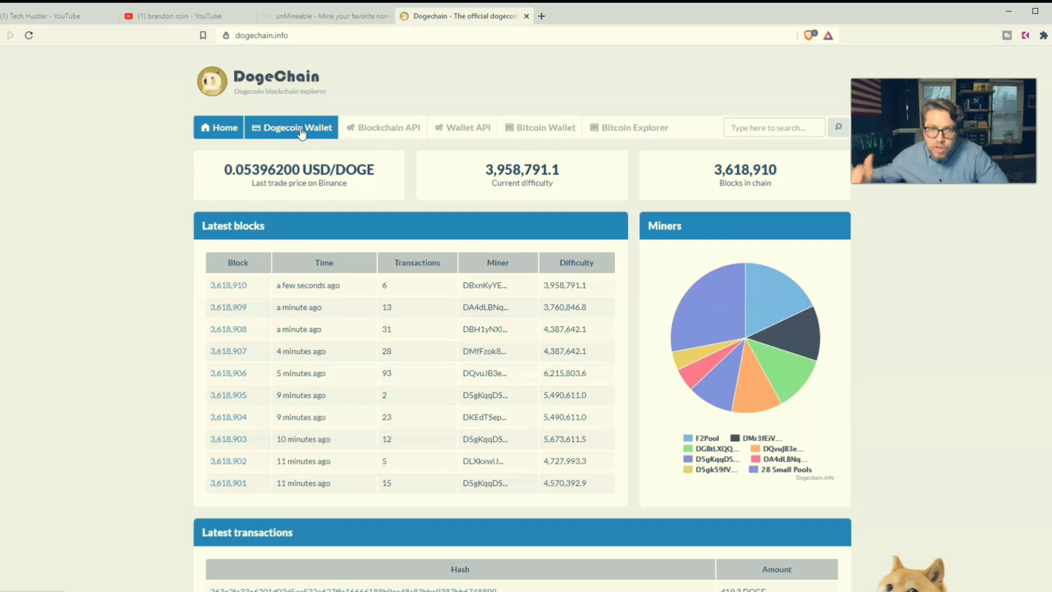
pyautogui.click(358, 18)
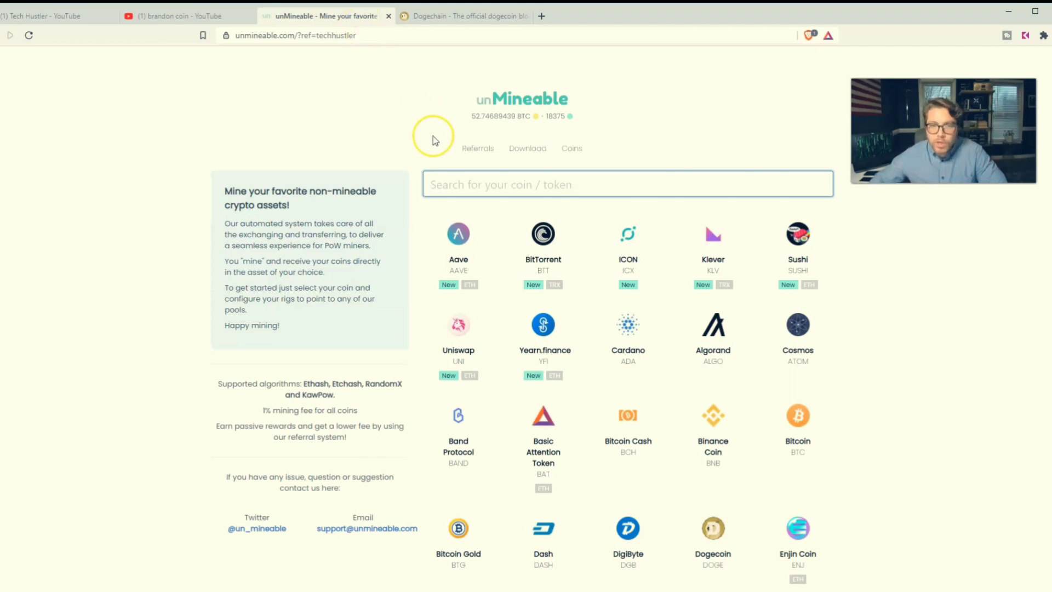
# - Open the miner download link in a new tab, view it, then close it
pyautogui.rightClick(522, 158)
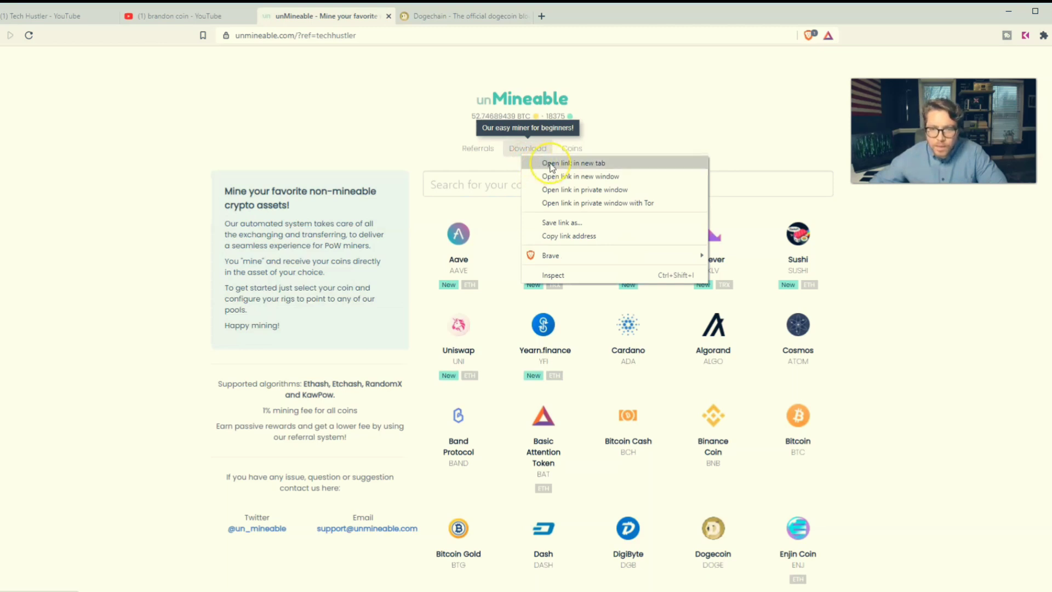
pyautogui.click(601, 164)
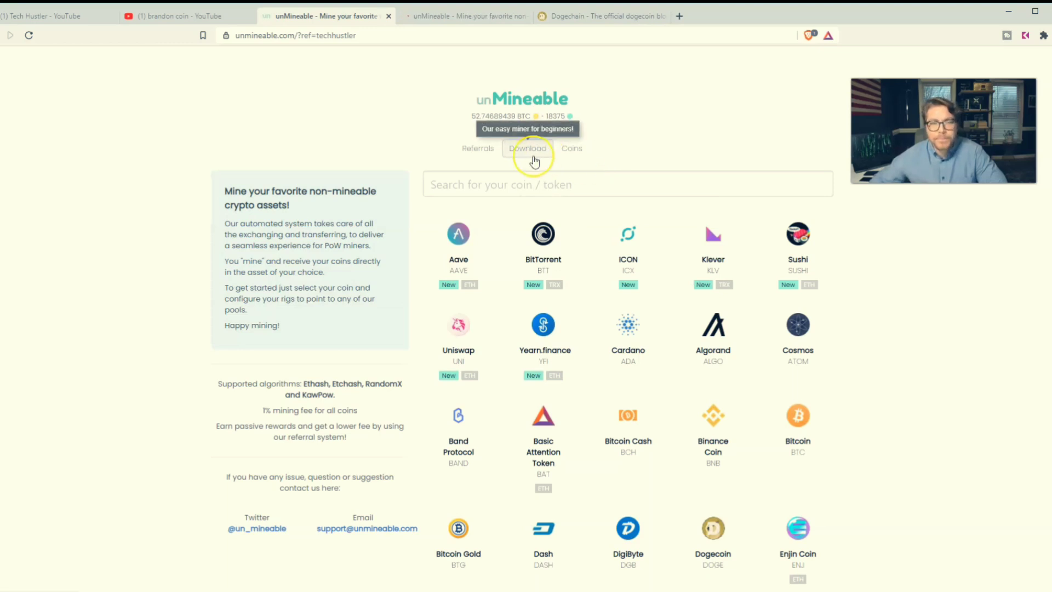
pyautogui.click(483, 21)
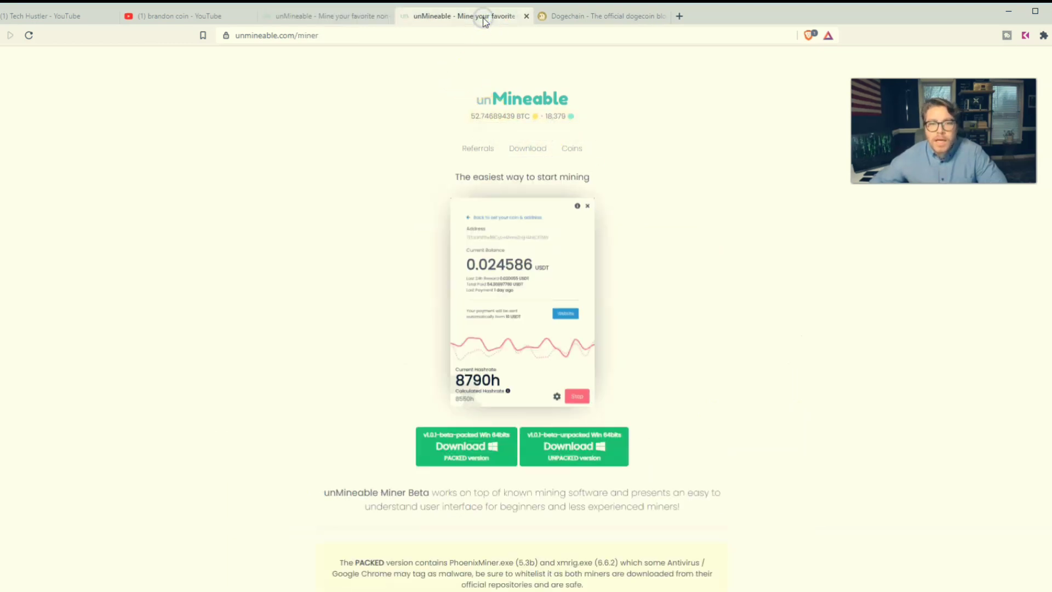
pyautogui.click(526, 17)
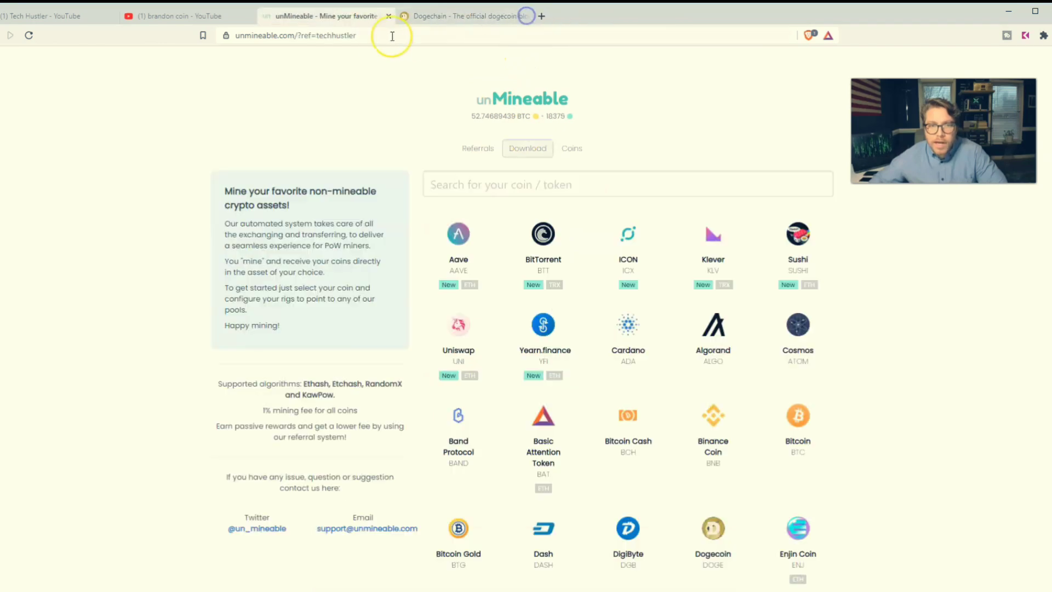
# - Go to the unMineable Miner download page and choose the PACKED Windows build
pyautogui.click(529, 151)
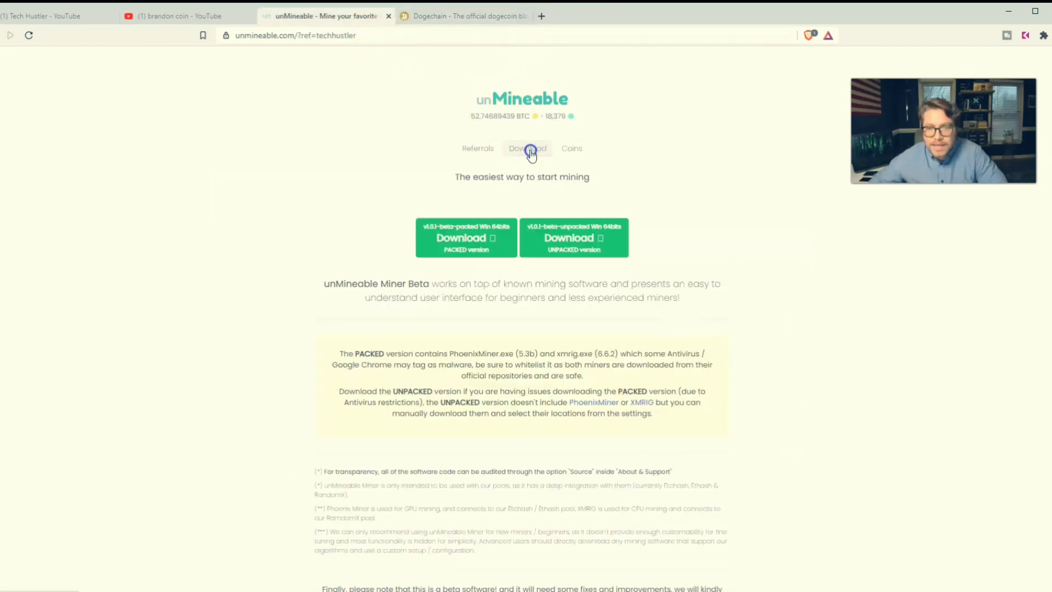
pyautogui.scroll(-3, 541, 434)
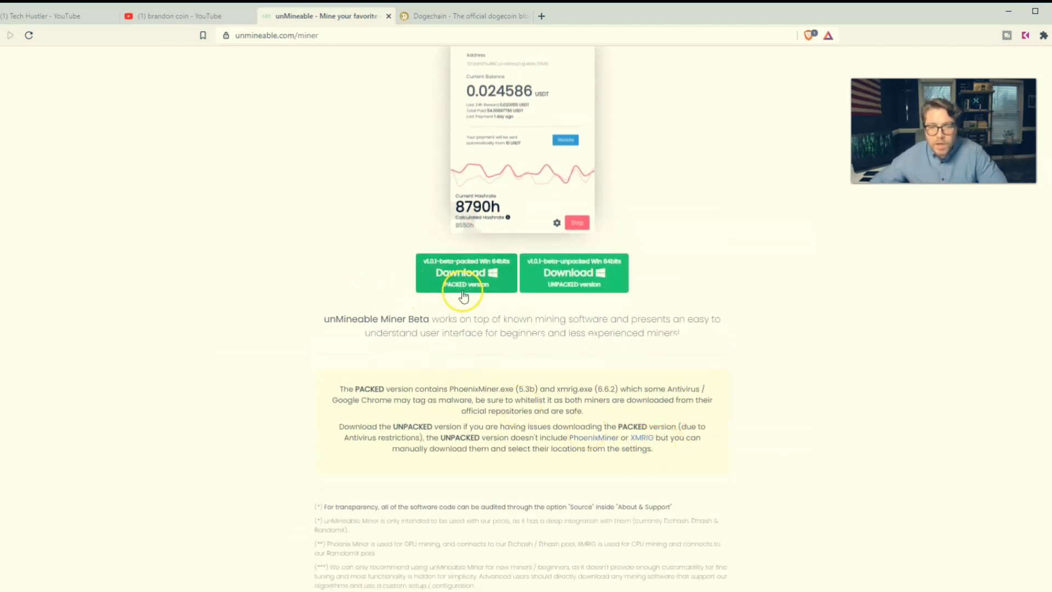
pyautogui.click(438, 274)
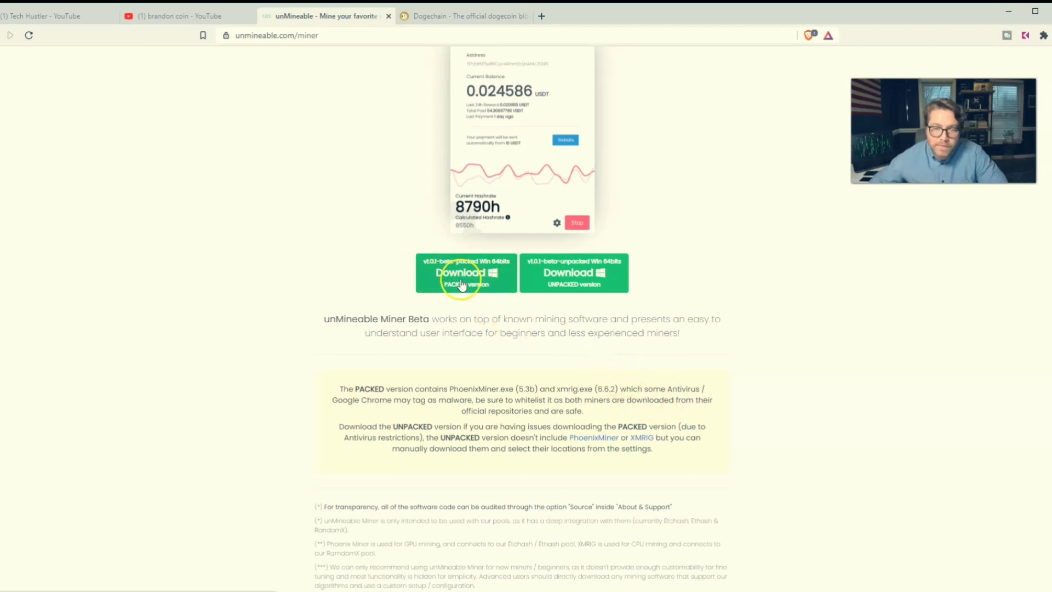
pyautogui.rightClick(438, 274)
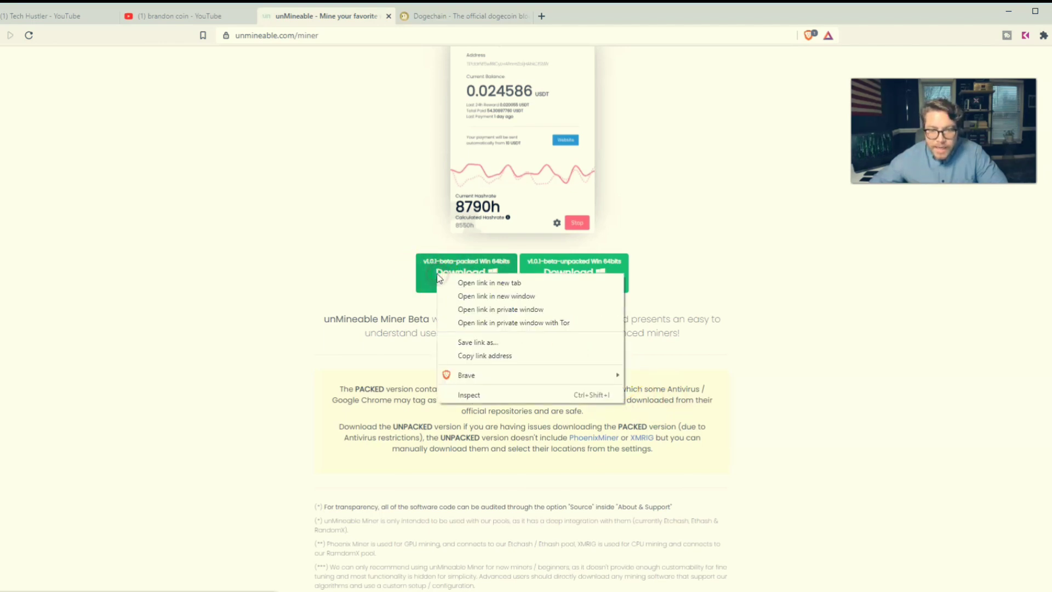
pyautogui.click(458, 280)
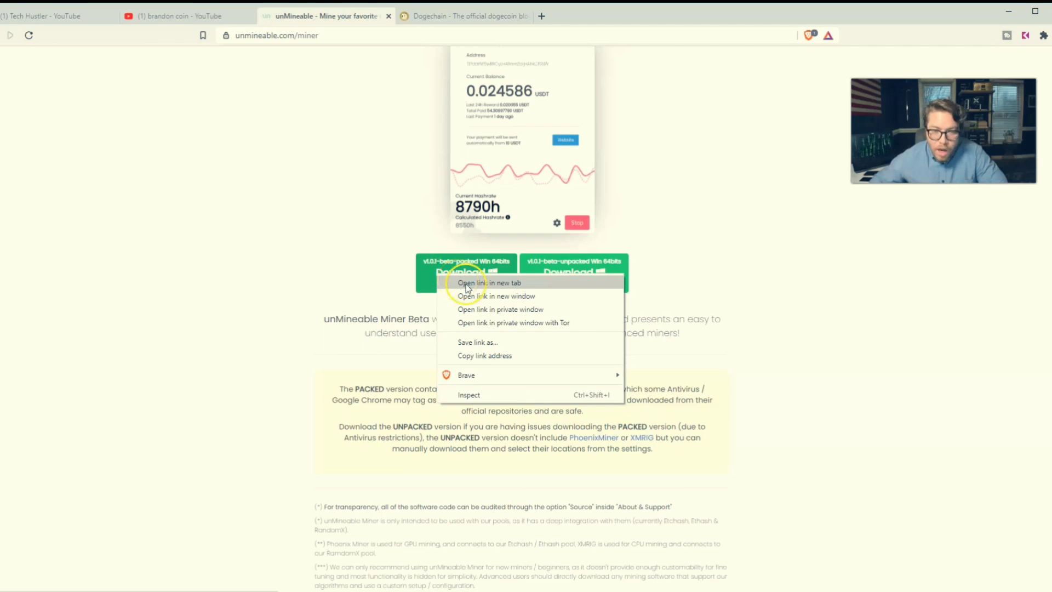
pyautogui.click(466, 284)
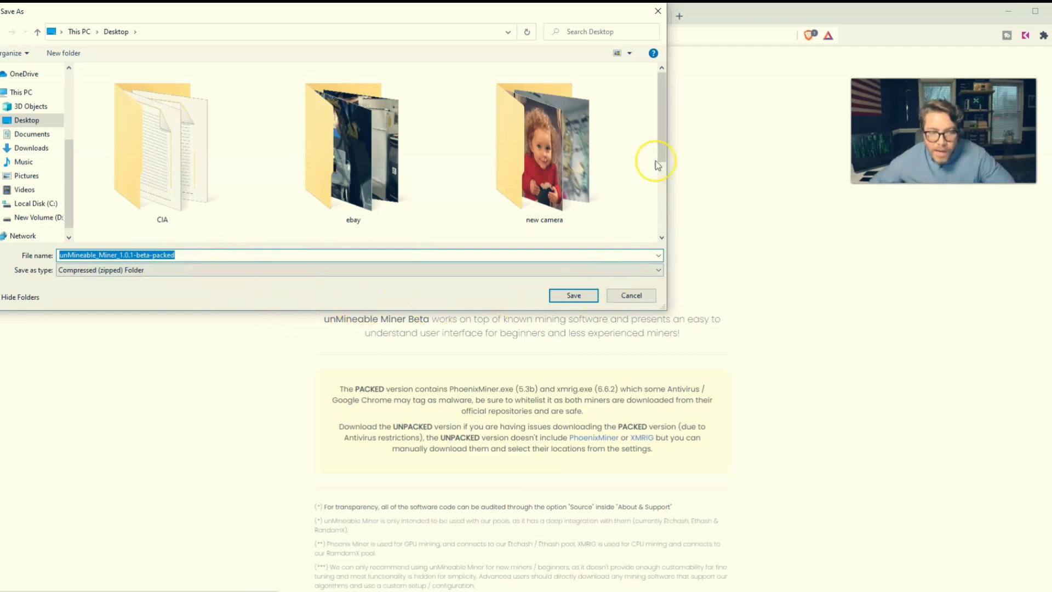
pyautogui.click(657, 11)
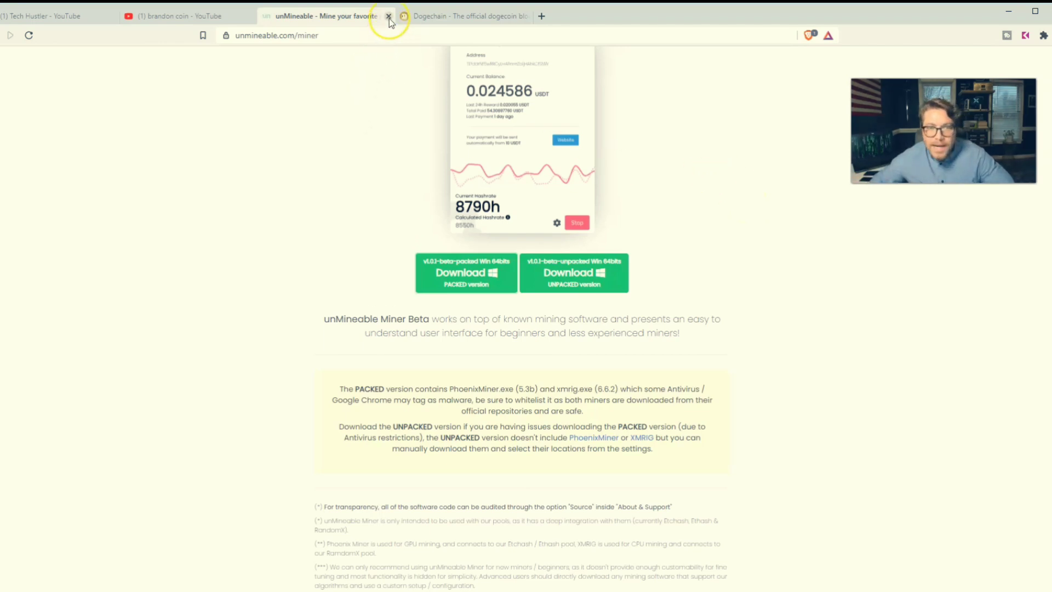
# - Show the miner window with the Dogecoin wallet's 0.00373367 DOGE balance
pyautogui.scroll(3, 329, 175)
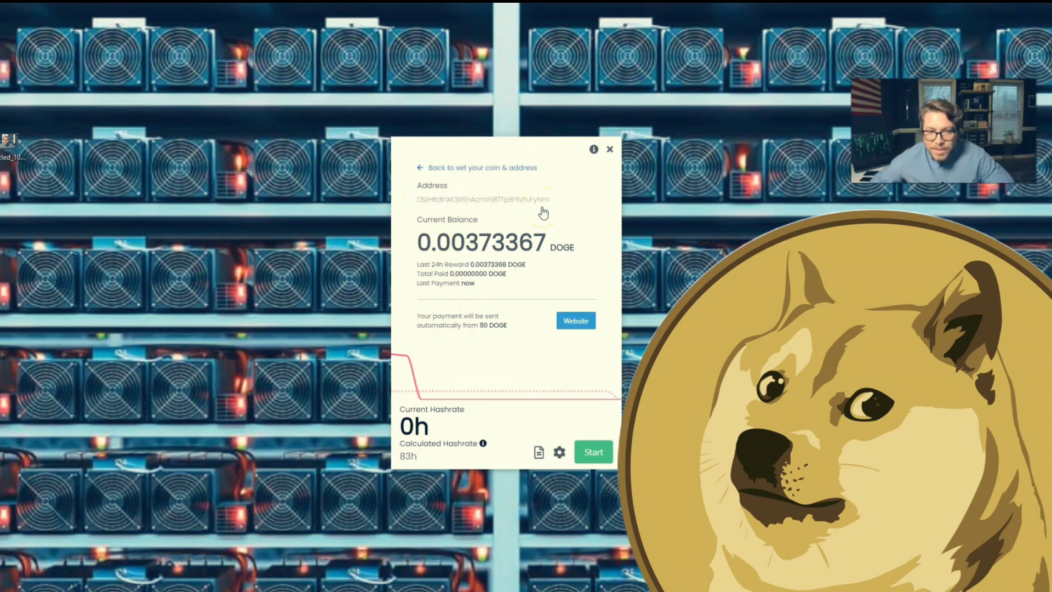
pyautogui.click(569, 227)
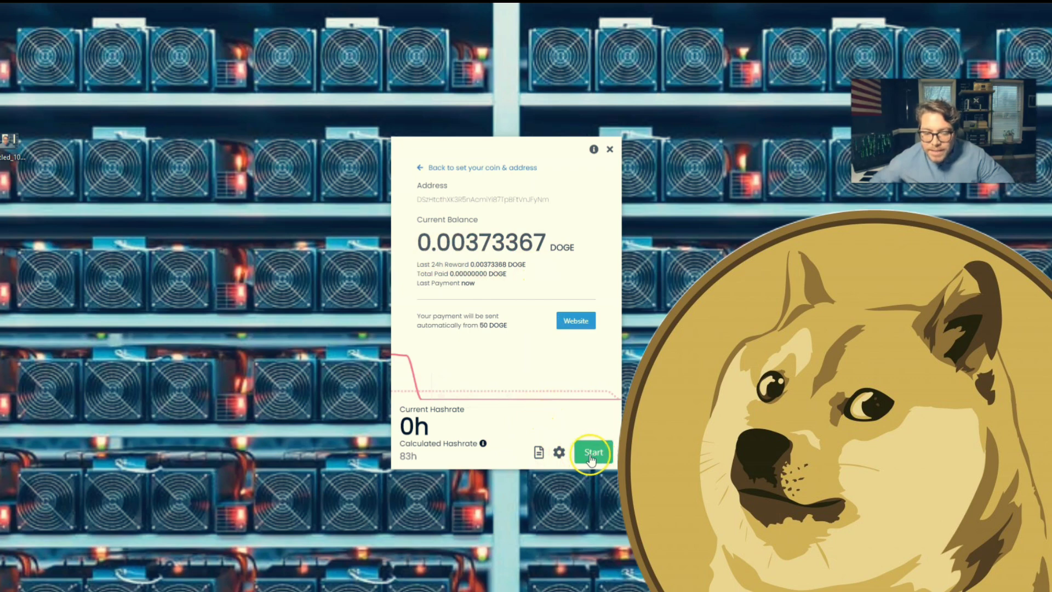
pyautogui.click(558, 455)
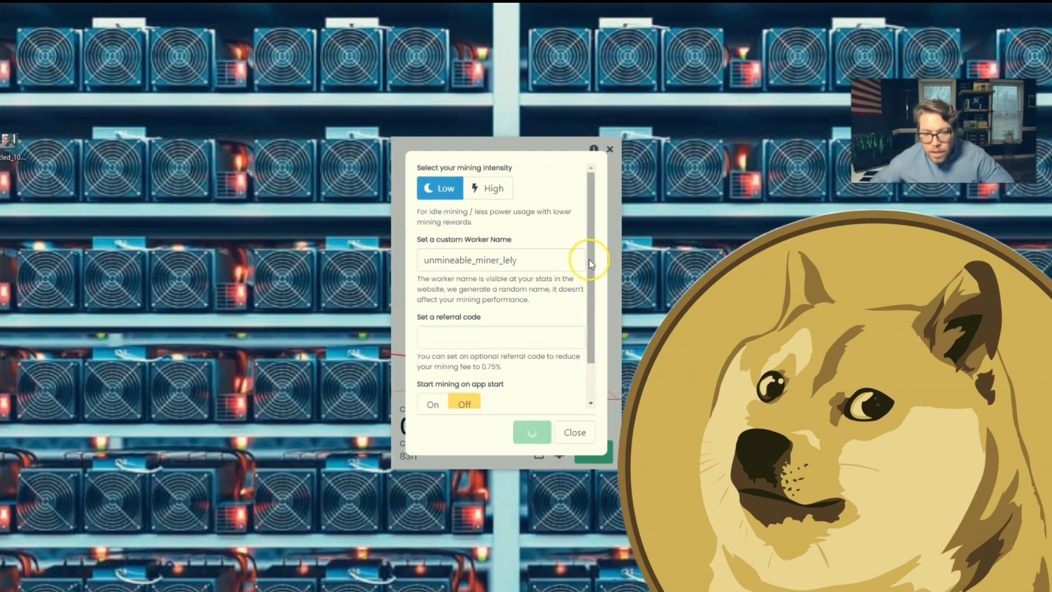
pyautogui.moveTo(590, 259); pyautogui.dragTo(583, 285)
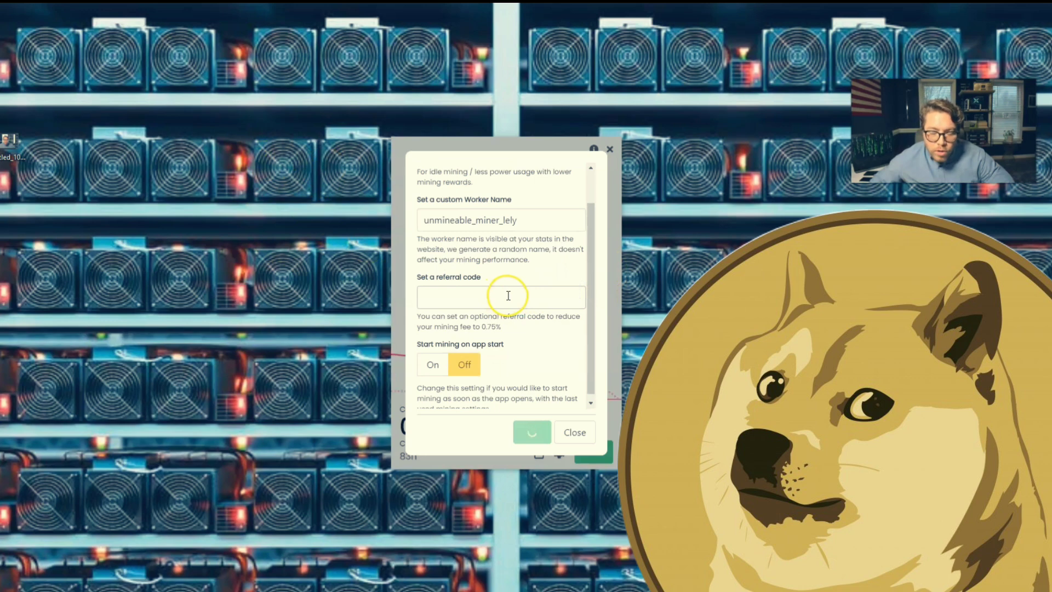
pyautogui.moveTo(587, 325); pyautogui.dragTo(587, 351)
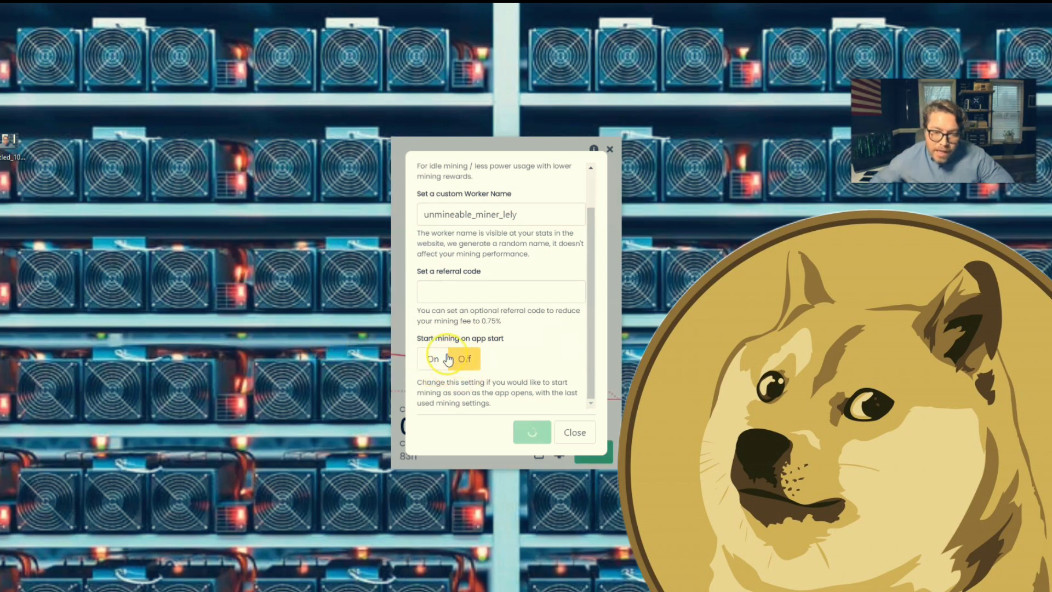
pyautogui.click(573, 433)
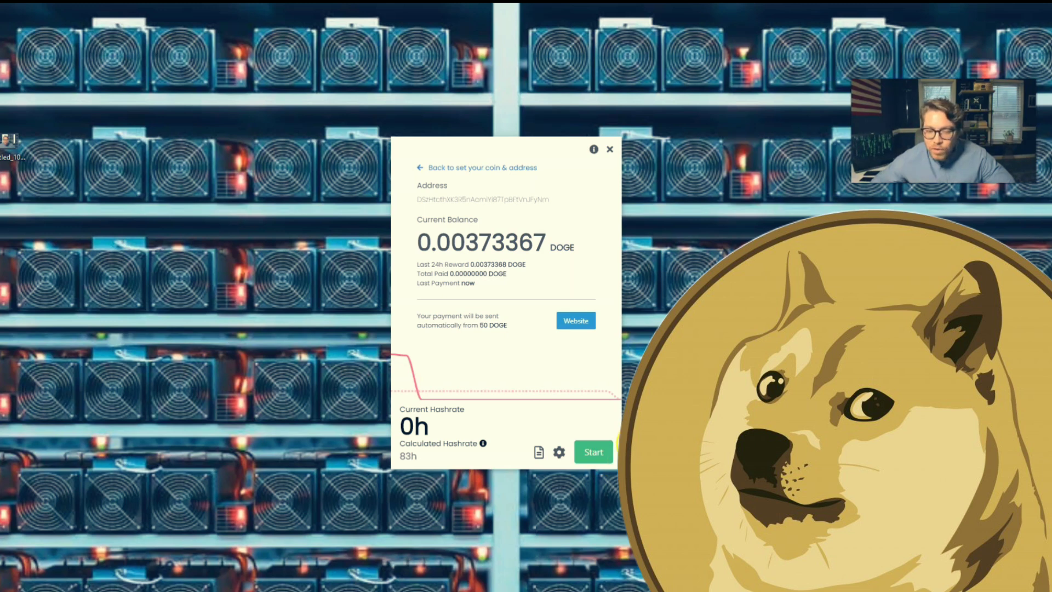
# - Start CPU mining of Dogecoin with the miner's green Start button
pyautogui.click(603, 454)
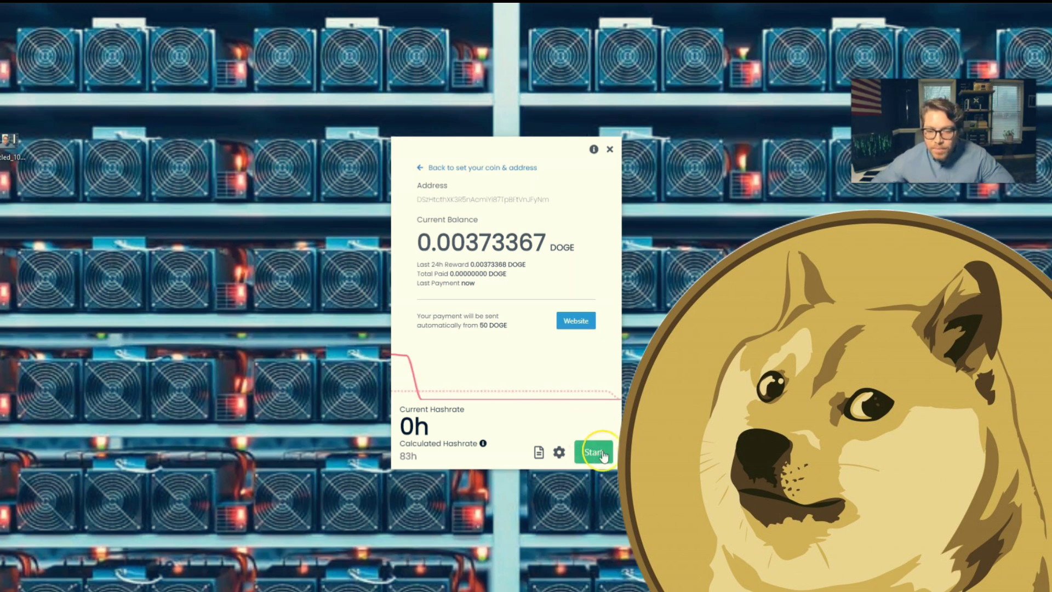